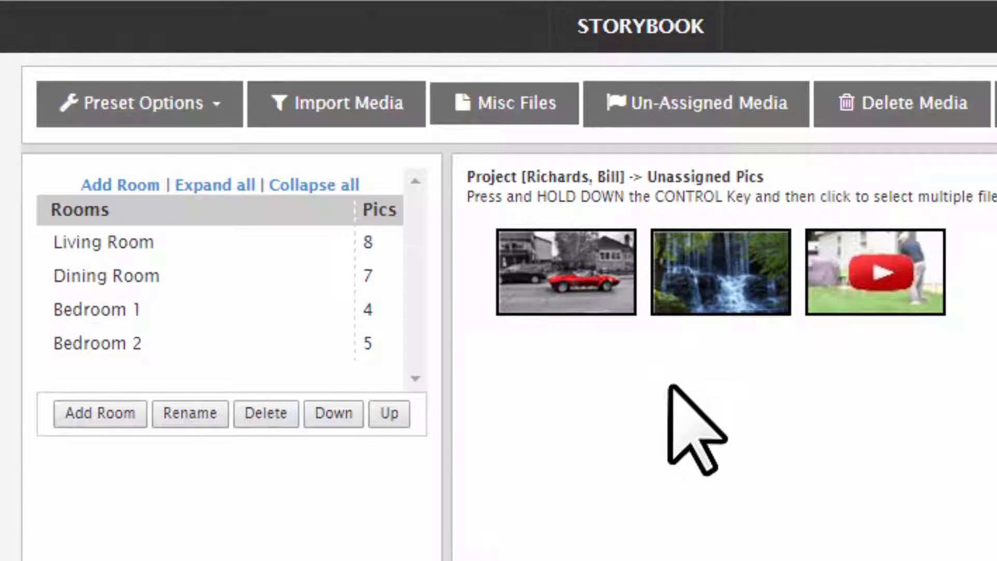
Step: Switch from the un-assigned media to the Living Room pictures and select the General tag list
click(653, 96)
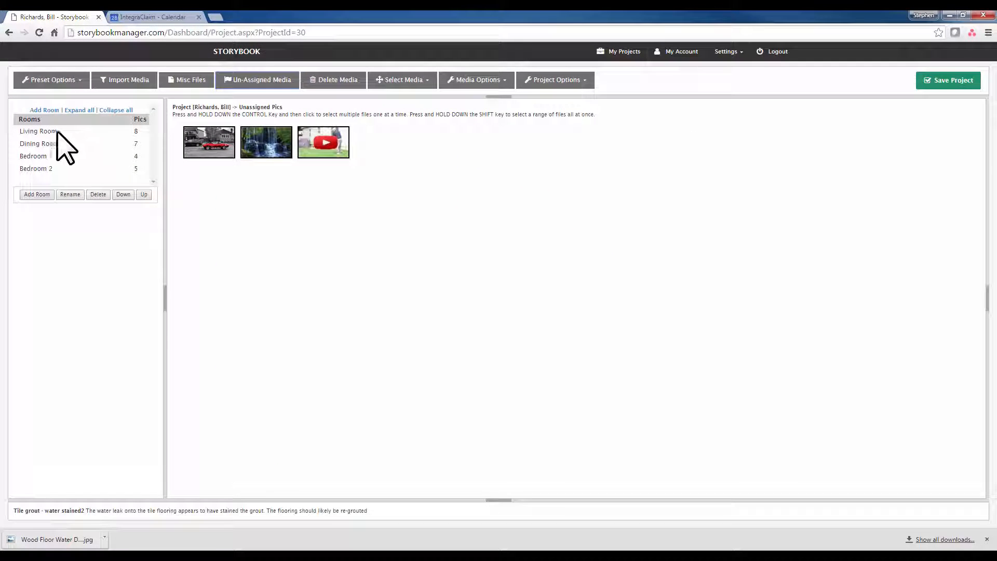
click(57, 135)
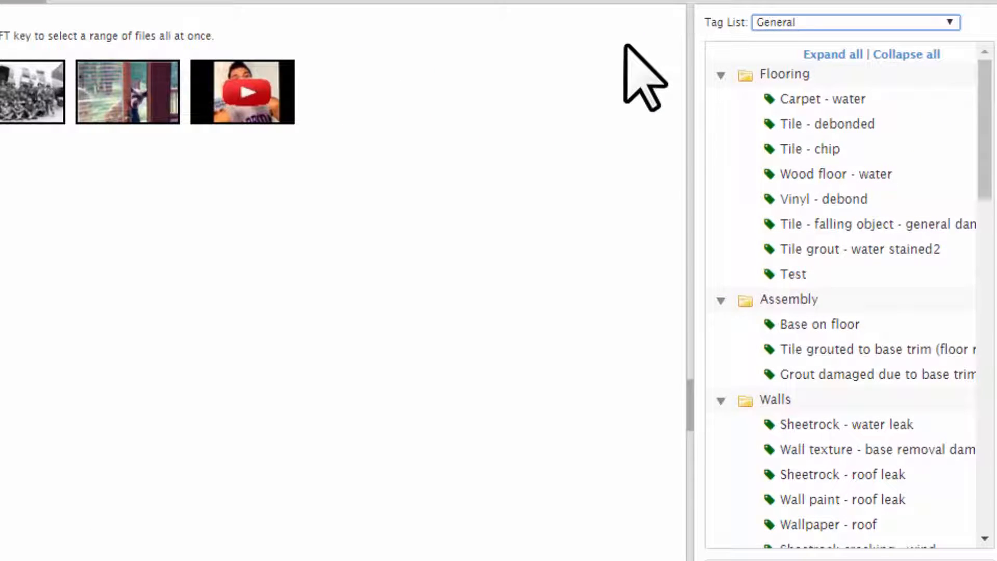
click(779, 22)
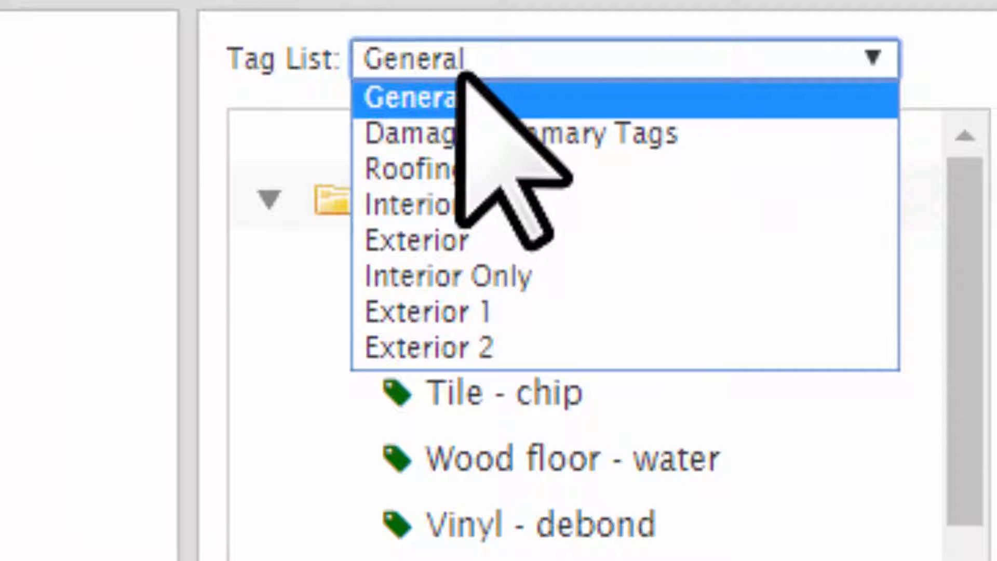
click(472, 88)
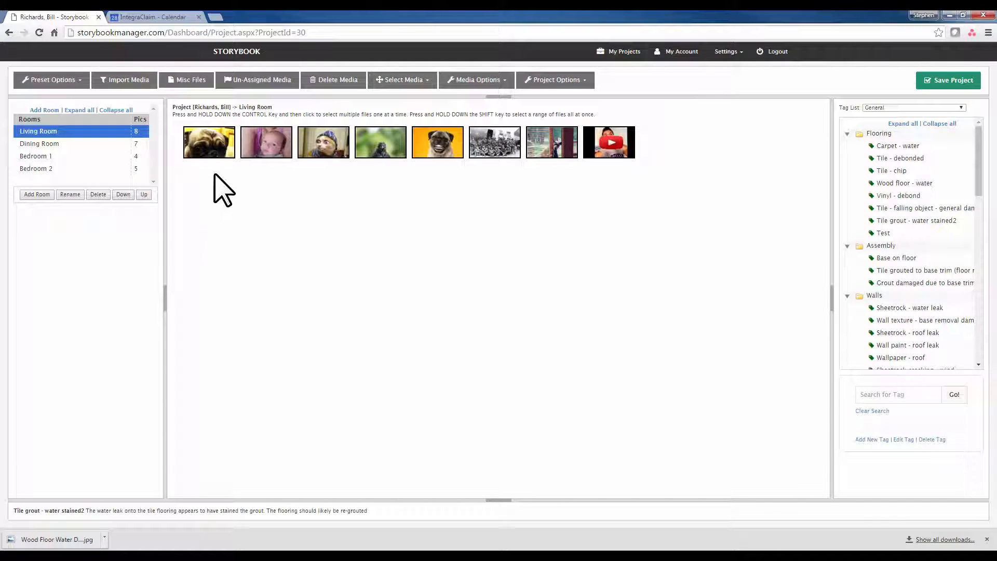
Step: Select the first Living Room picture and assign it the Carpet - water tag from Flooring
click(210, 148)
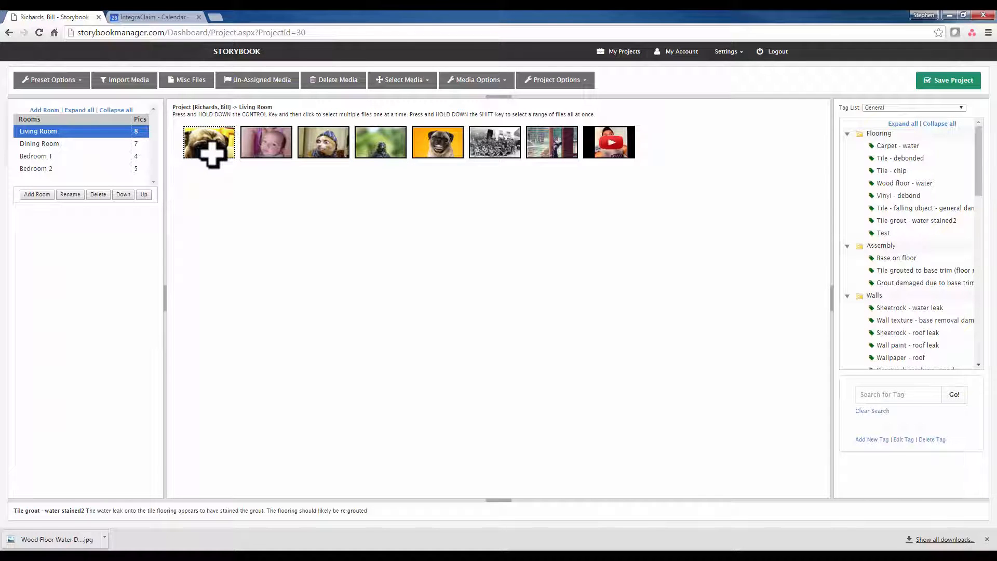
drag(211, 146, 211, 148)
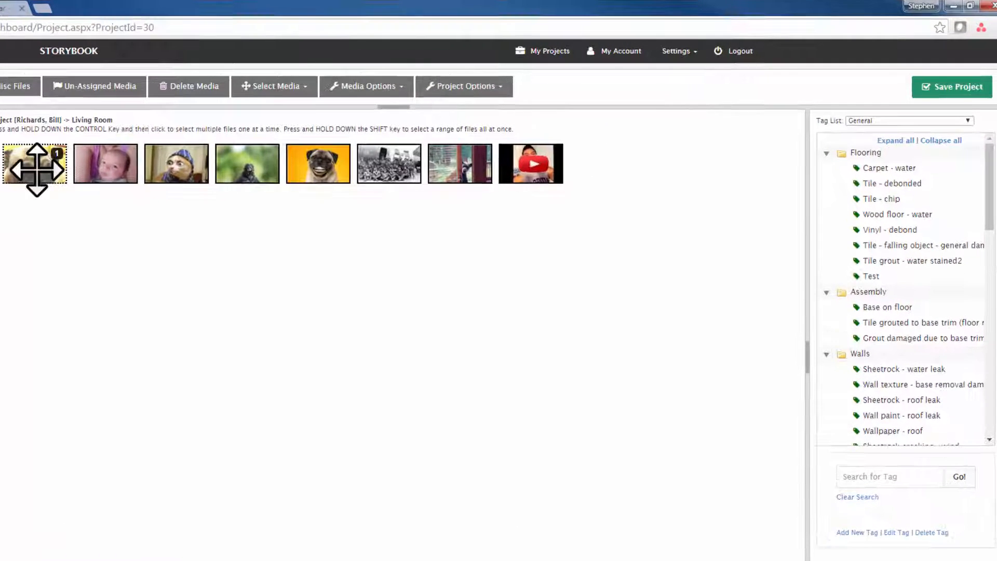
drag(37, 170, 67, 161)
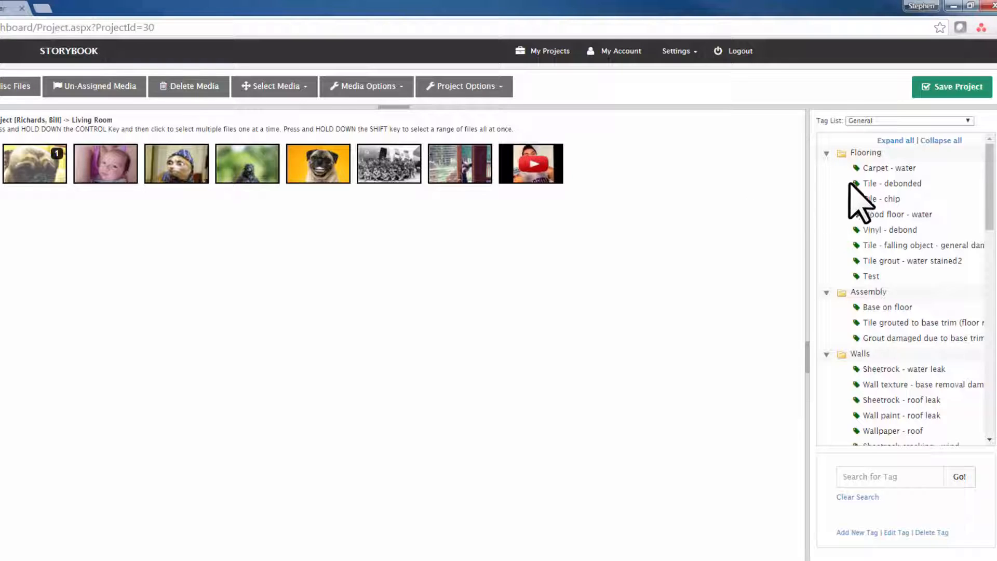
click(900, 169)
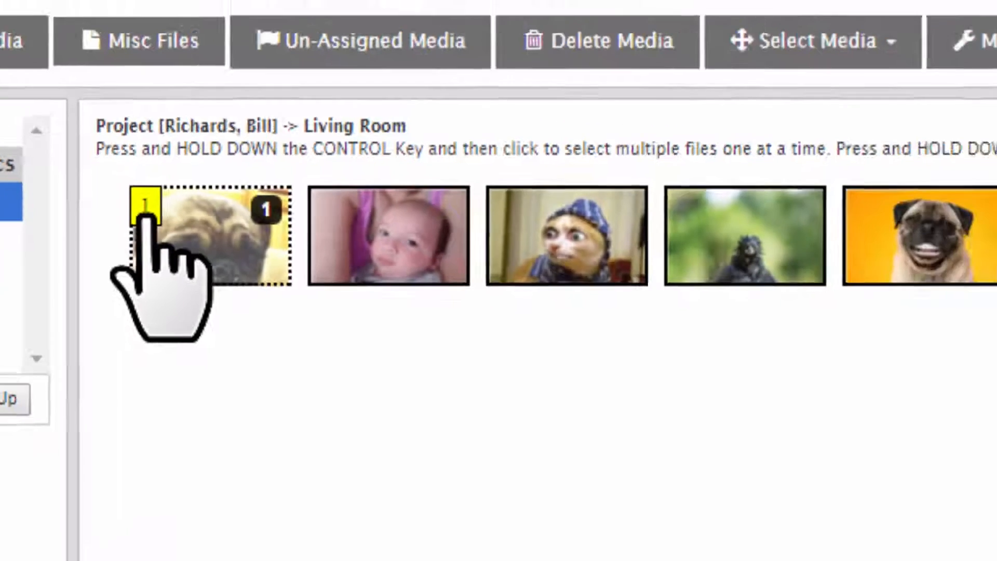
Step: Read the first picture's tag information and the descriptions of the Tile - chip, Carpet - water and Tile - debonded tags
click(340, 268)
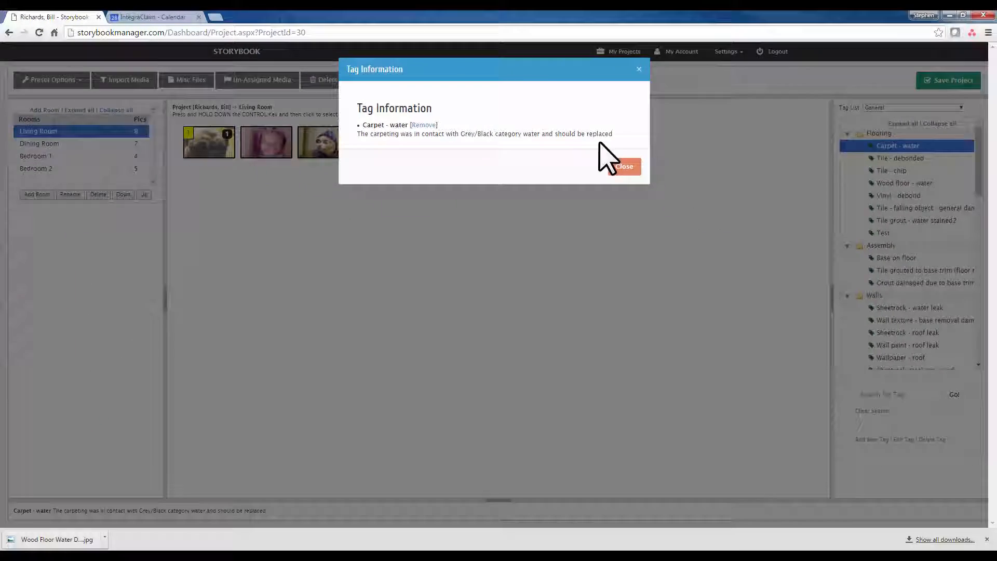
click(621, 165)
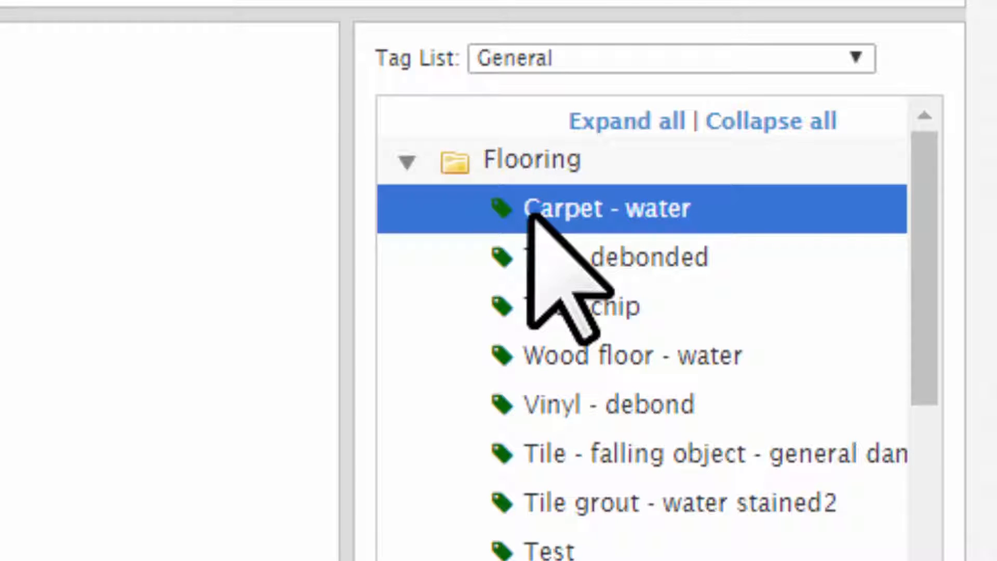
click(571, 257)
click(576, 306)
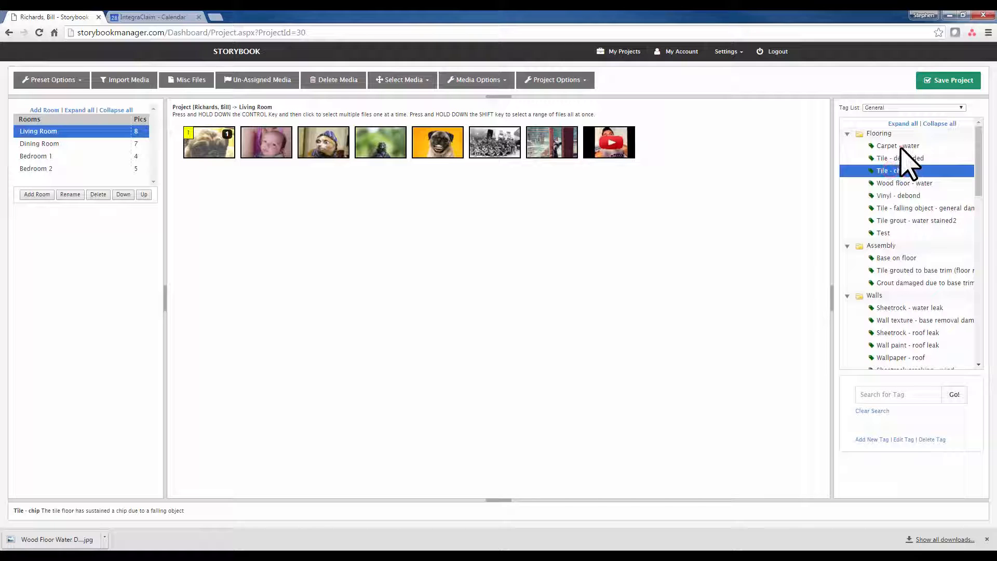
click(902, 147)
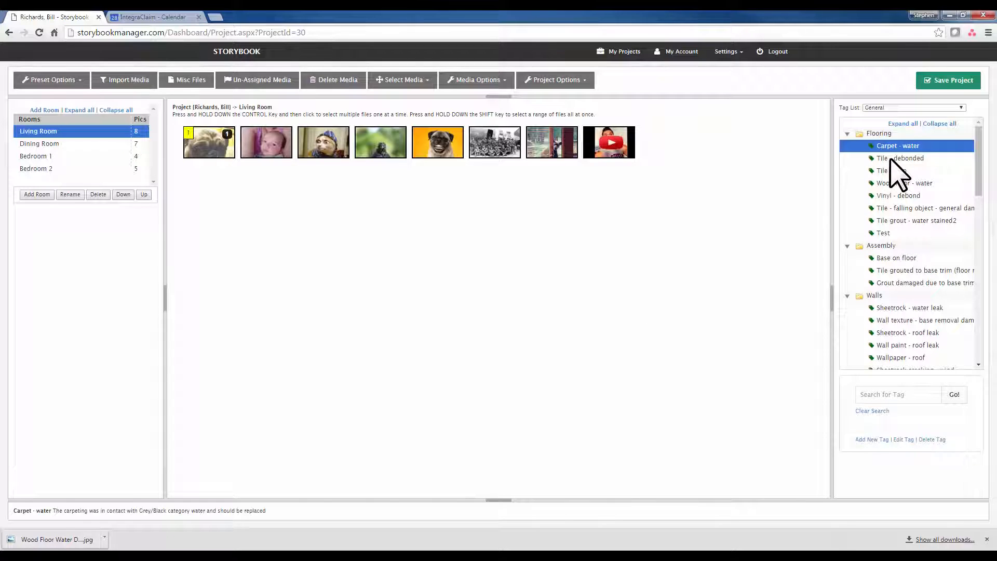
click(891, 158)
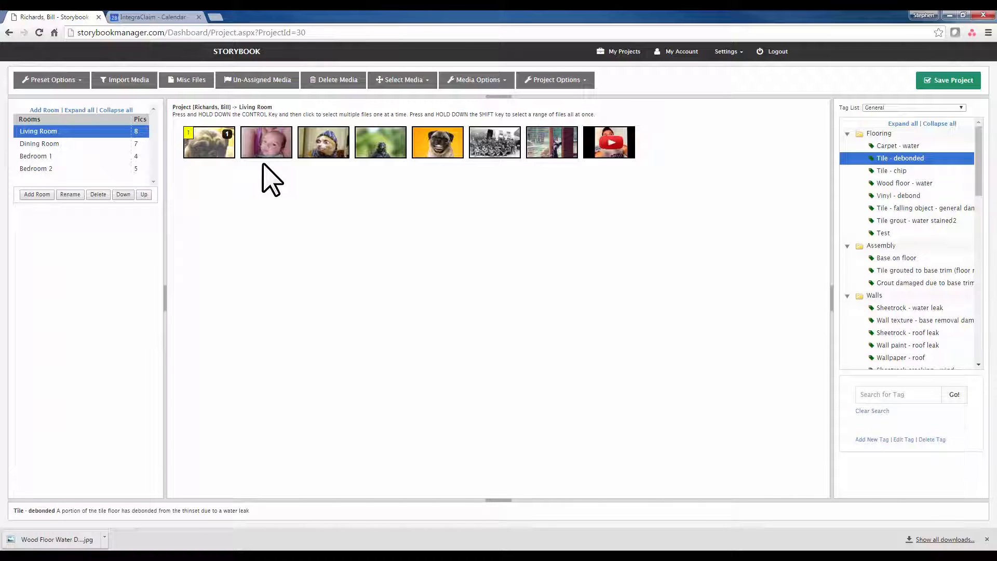
Step: Select the second through fifth Living Room pictures and assign them the Tile - chip tag
click(255, 148)
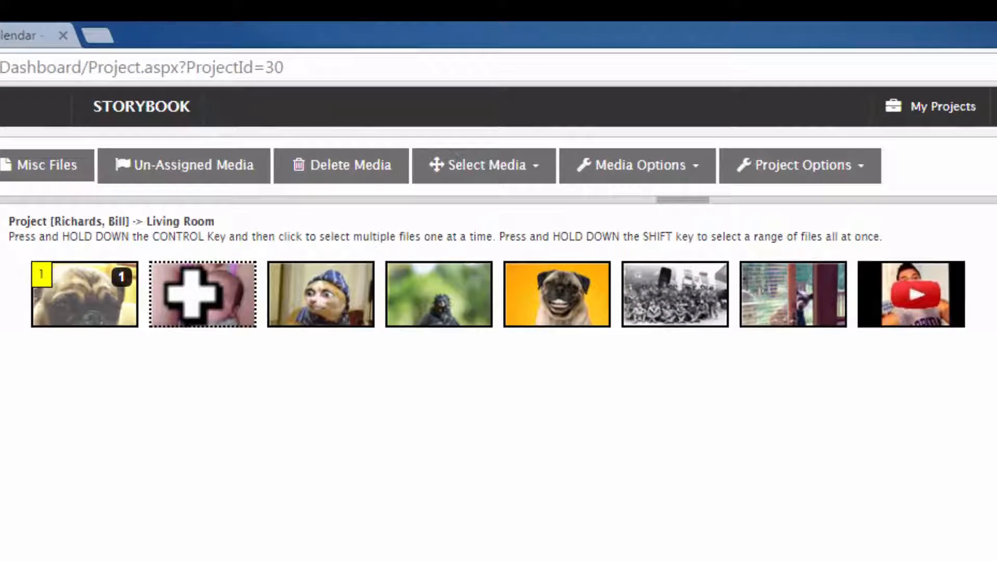
click(193, 294)
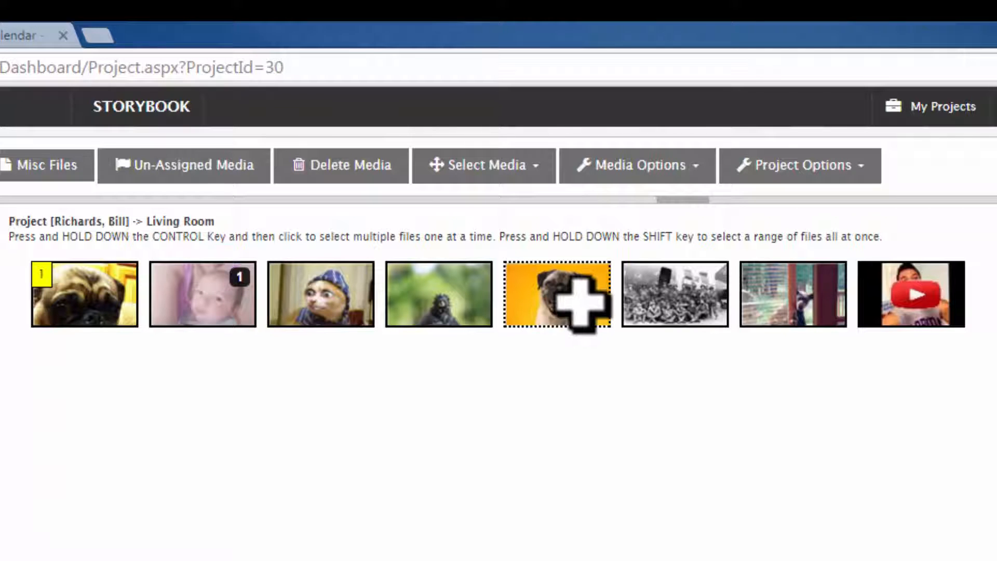
shift+click(563, 297)
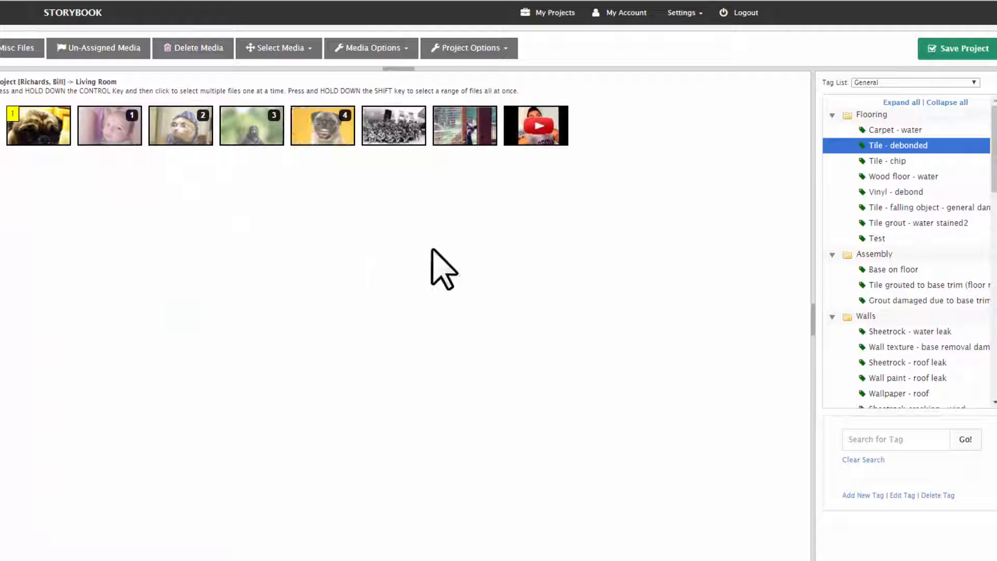
click(900, 161)
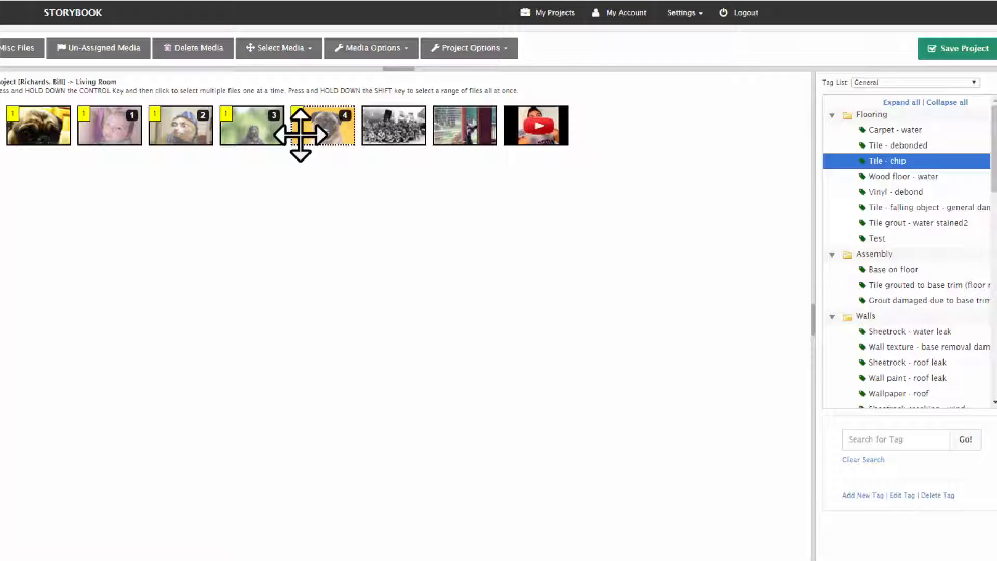
Step: Add the Vinyl - debond, Tile grout - water stained2 and Base on floor tags to the four selected pictures
click(886, 191)
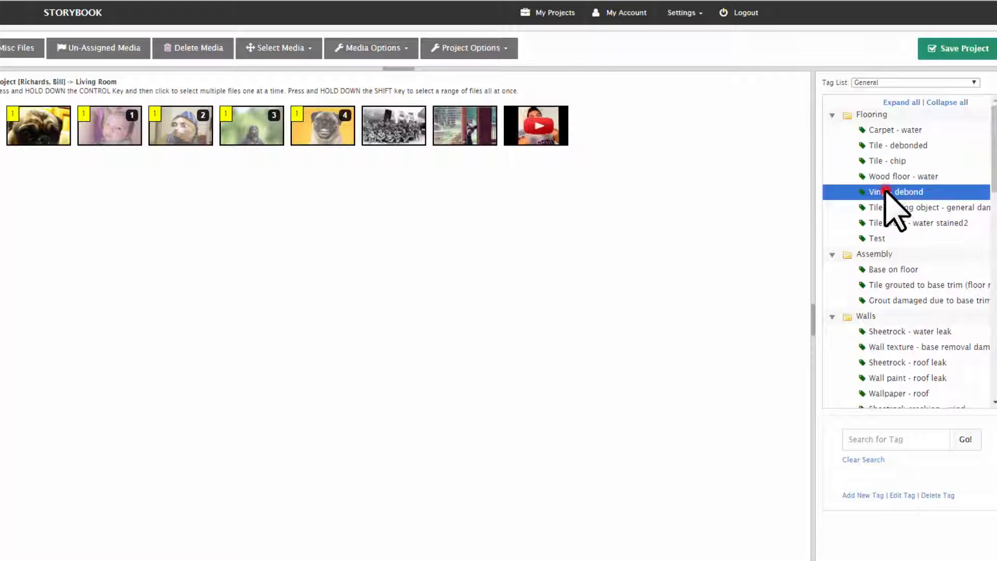
click(885, 223)
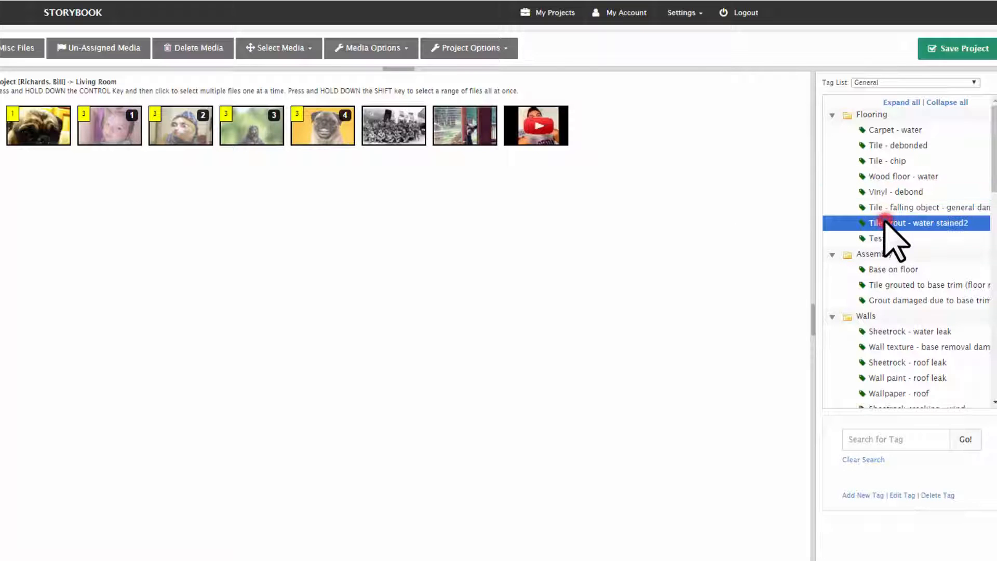
click(889, 270)
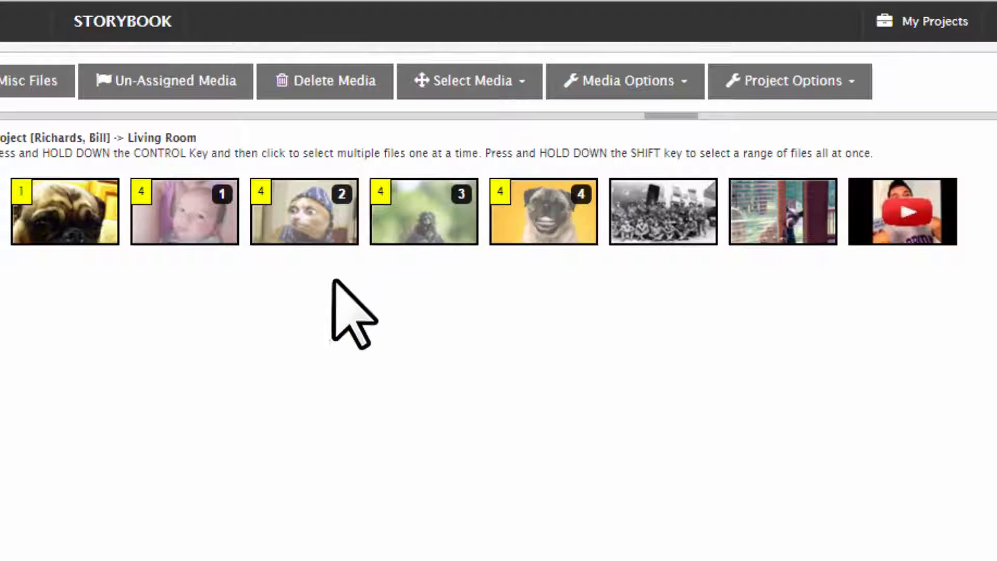
Step: Remove the Base on floor tag from the second picture through its tag information, and close the dialog
click(140, 194)
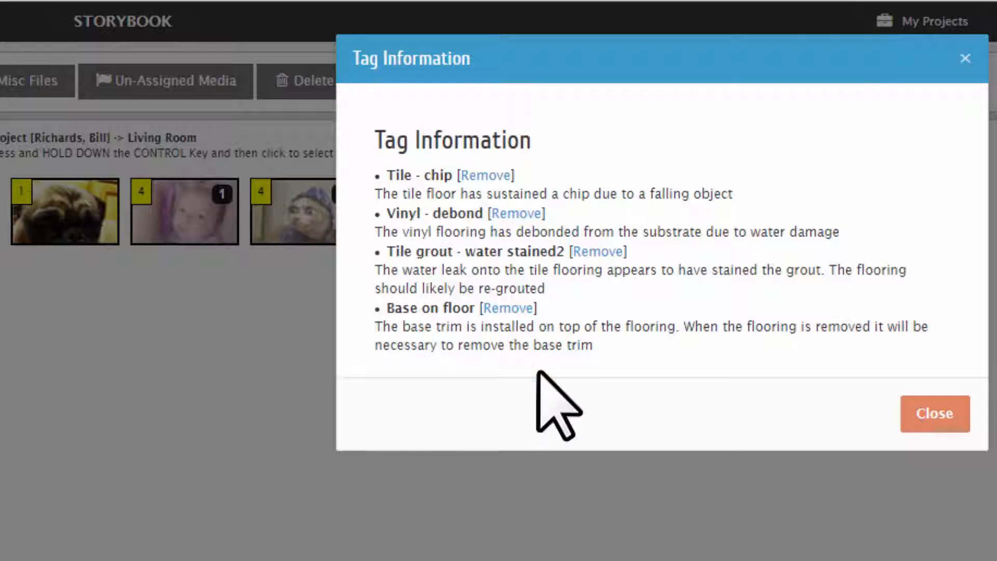
click(509, 307)
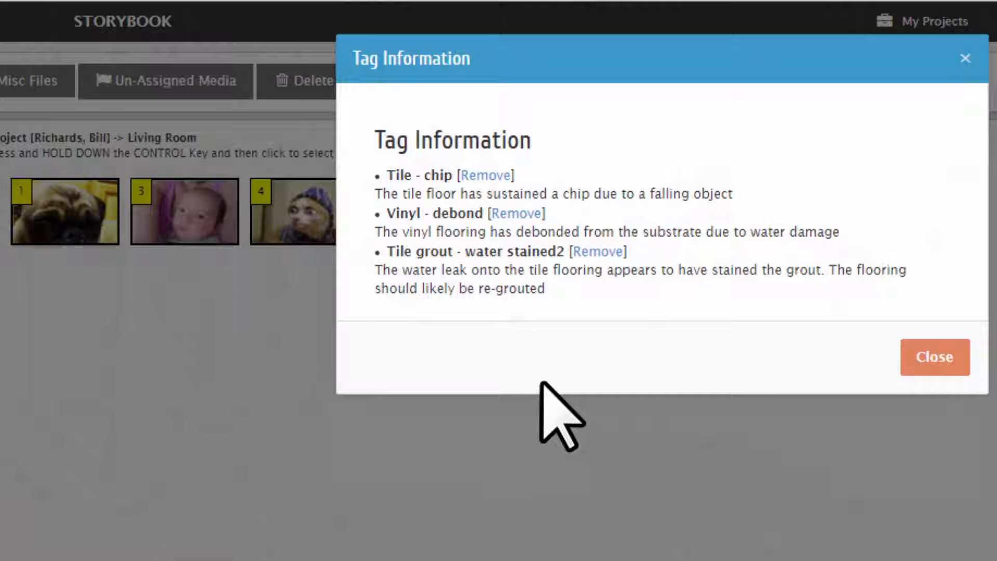
click(930, 357)
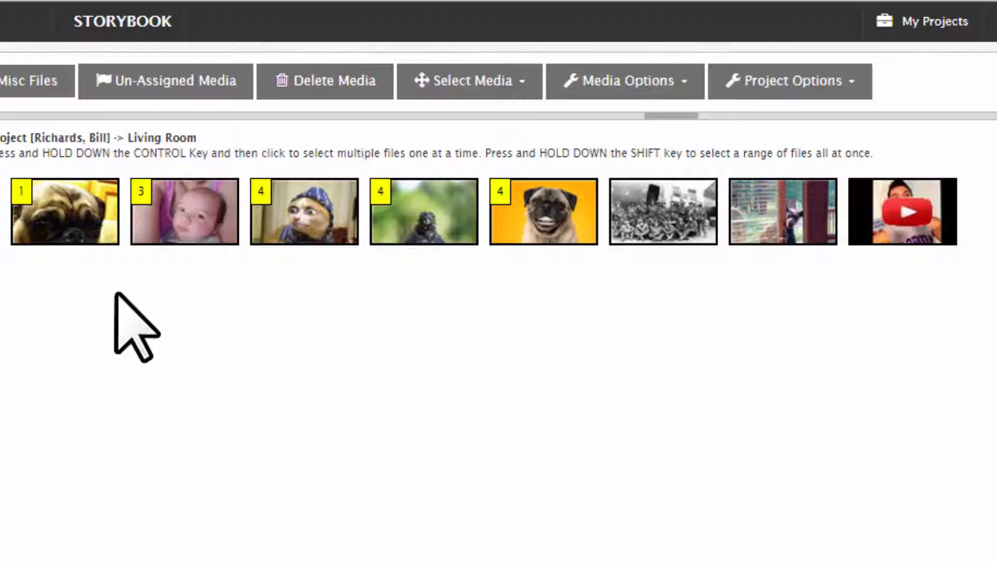
Step: Select all media in the Living Room and remove their tags
click(482, 94)
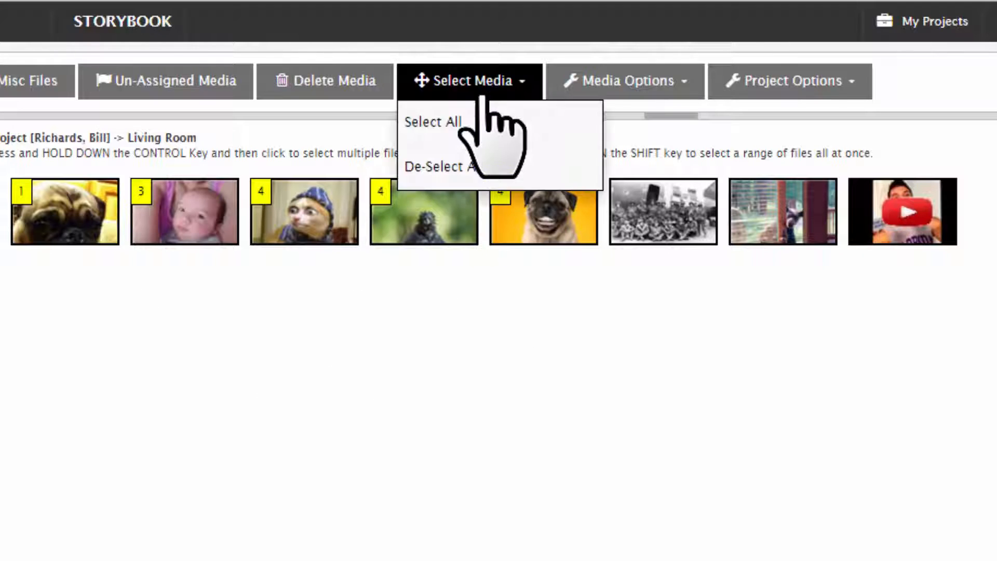
click(450, 125)
click(634, 83)
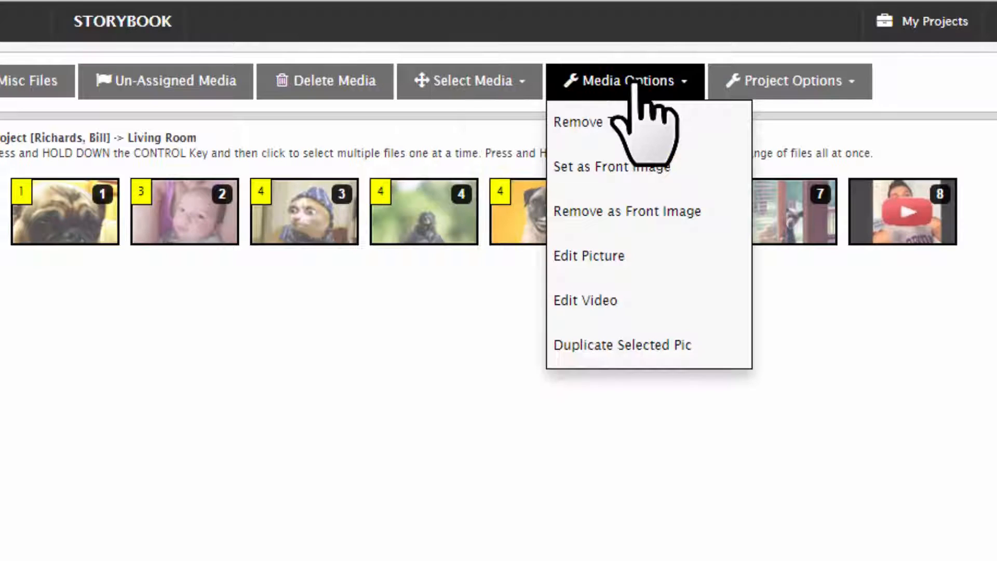
click(620, 126)
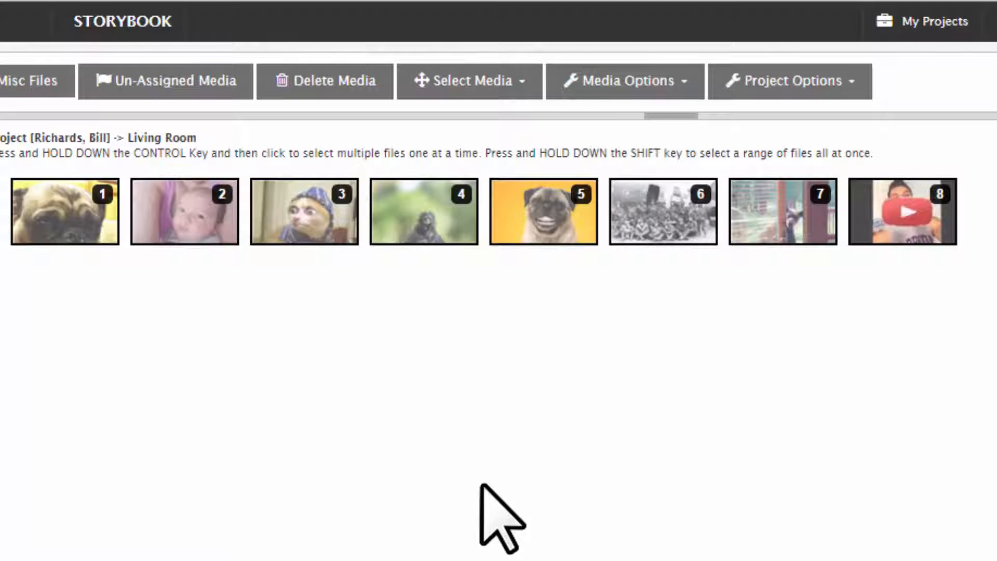
Step: Assign the Tile - chip, Tile - falling object - general damage, Test and Base on floor tags to the eighth, sixth, fourth and second media items
click(887, 234)
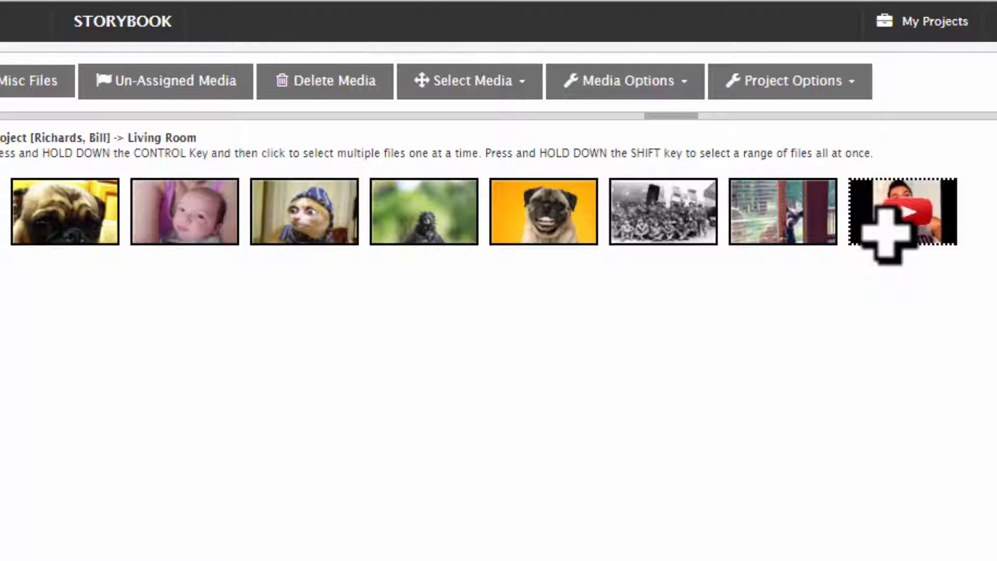
click(887, 234)
ctrl+click(676, 218)
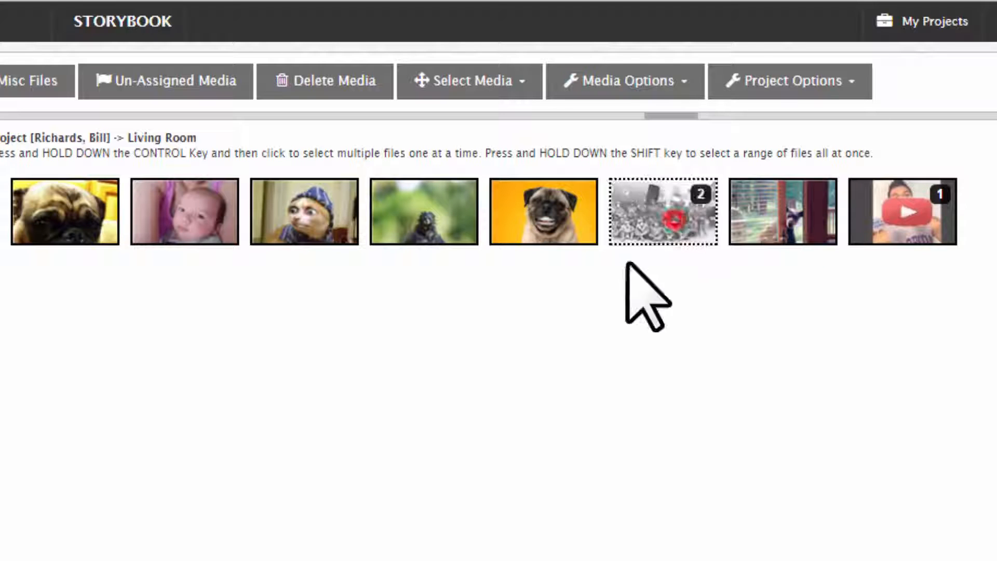
ctrl+click(406, 215)
ctrl+click(218, 213)
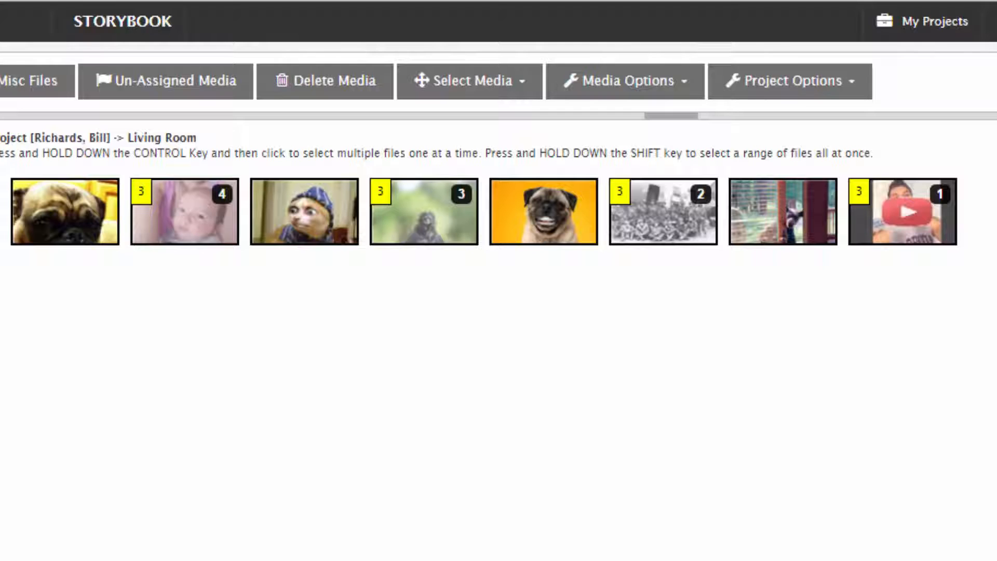
key(4)
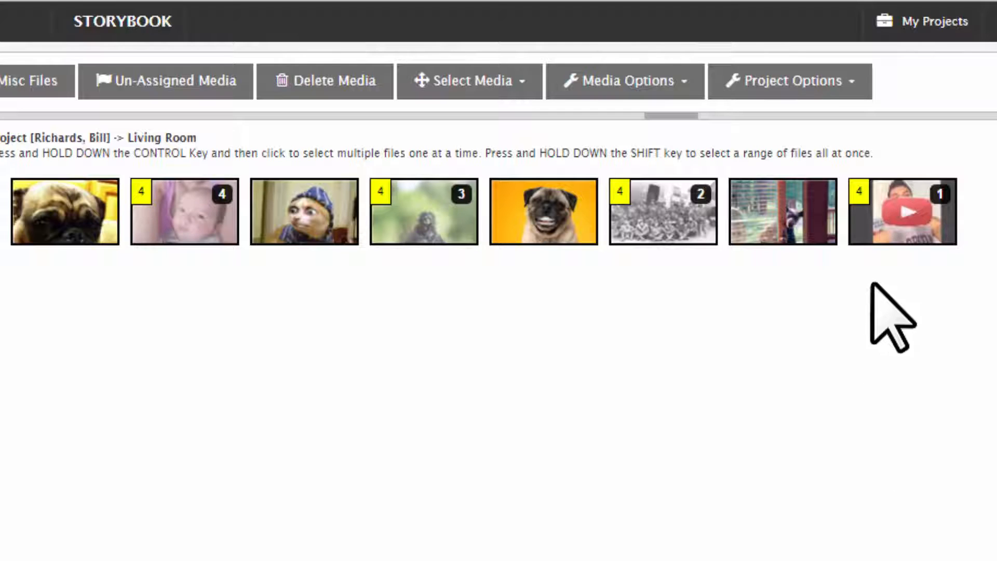
Step: Review the tag information of the video at the end of the row, and close the dialog
click(859, 196)
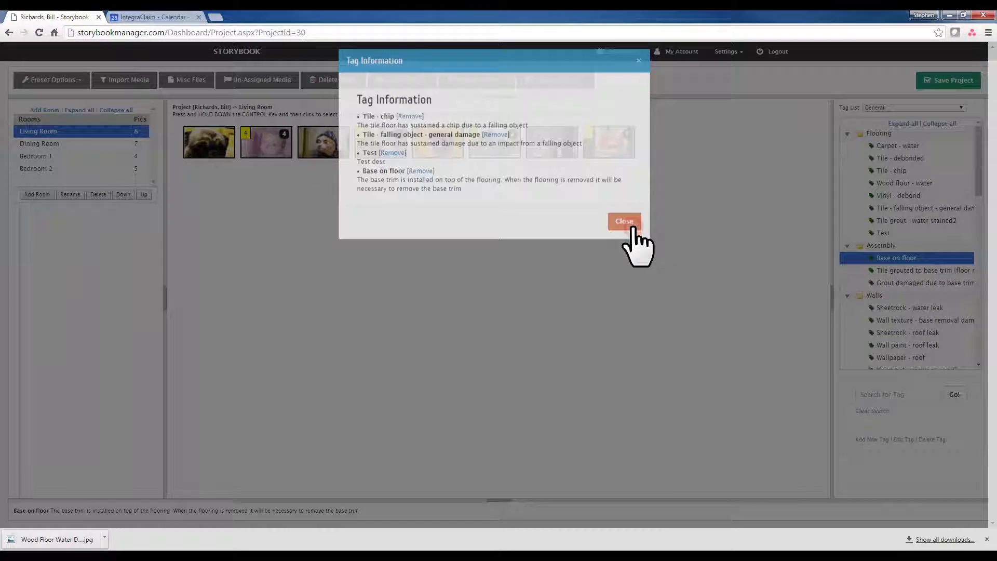
click(930, 383)
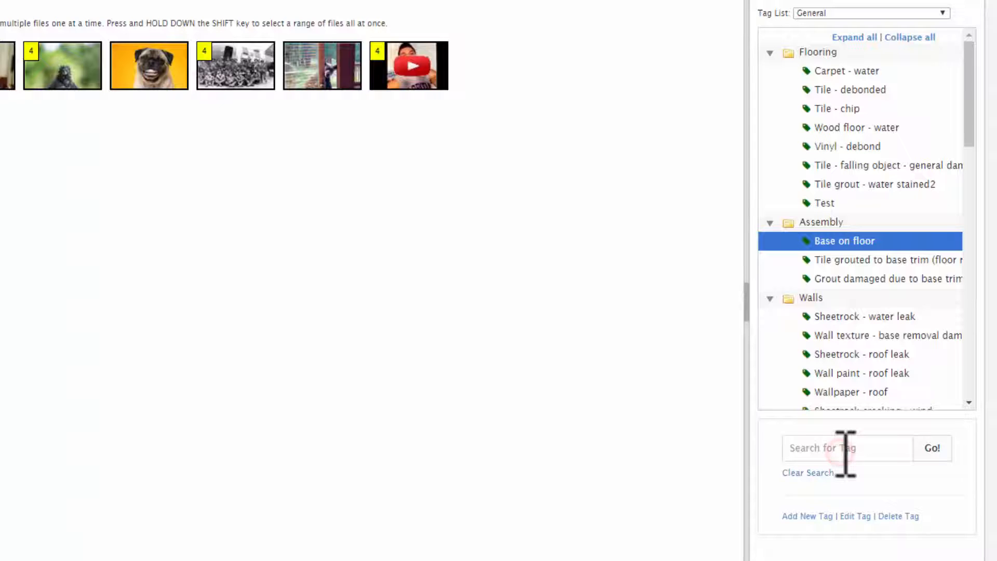
Step: Search the tags for "water" and switch the tag list to Interior
text(water)
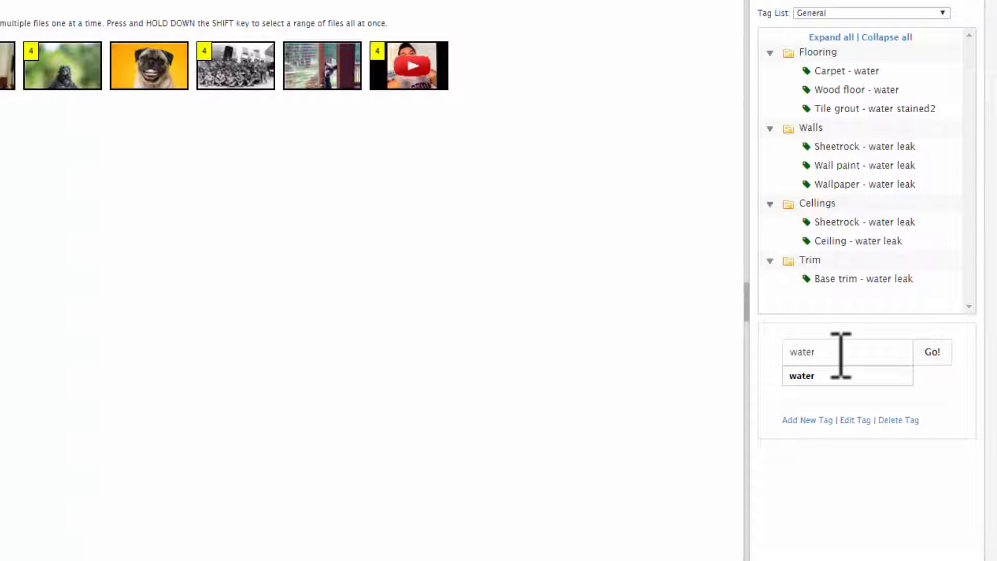
click(853, 13)
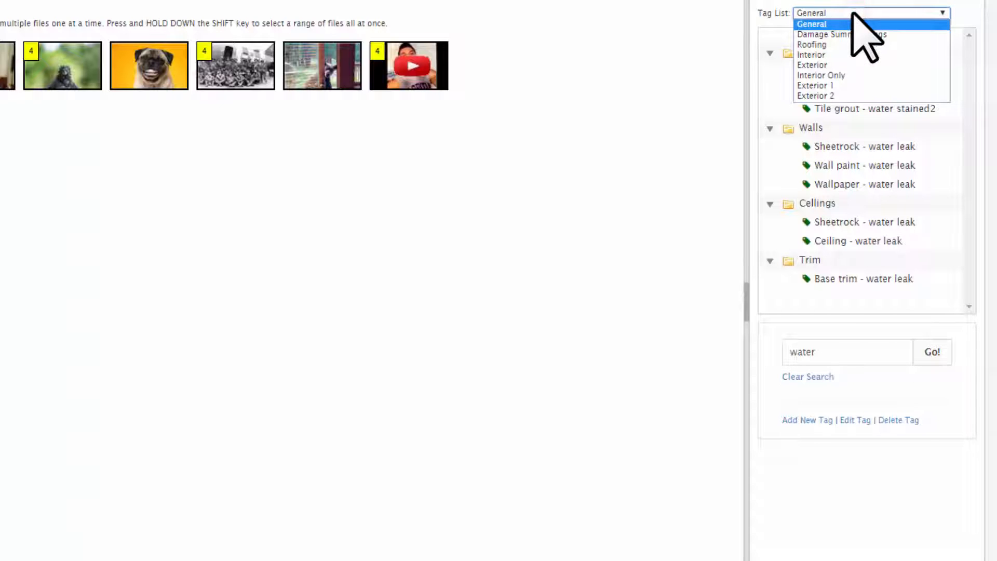
click(827, 54)
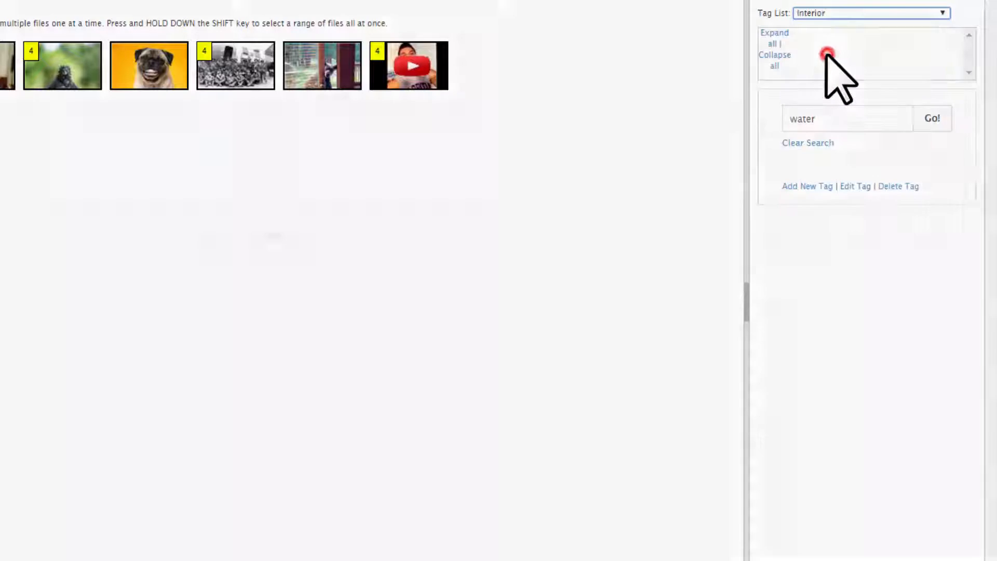
Step: Replace the previous tag search term and search the Interior tag list for "roof"
double_click(789, 447)
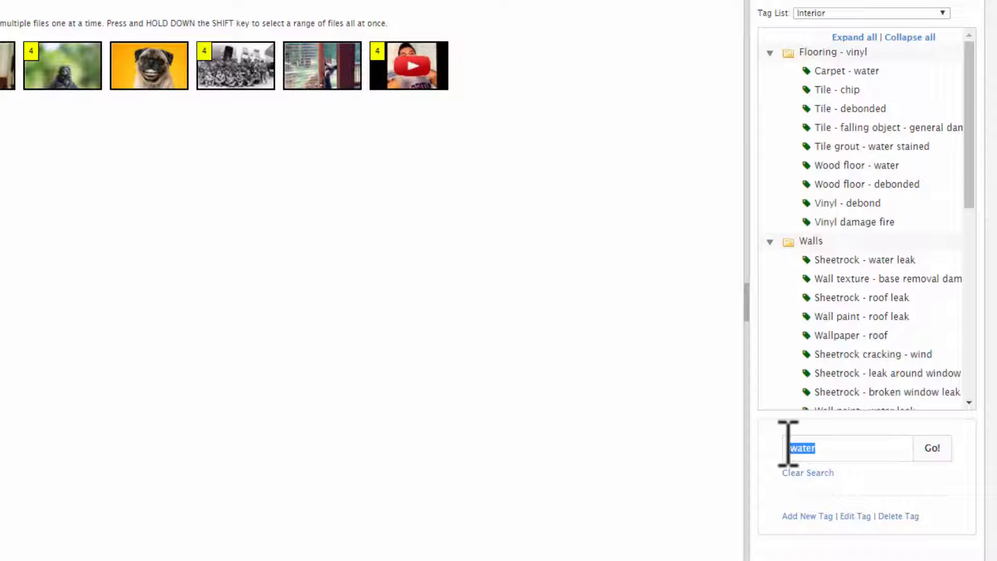
text(roof)
key(Return)
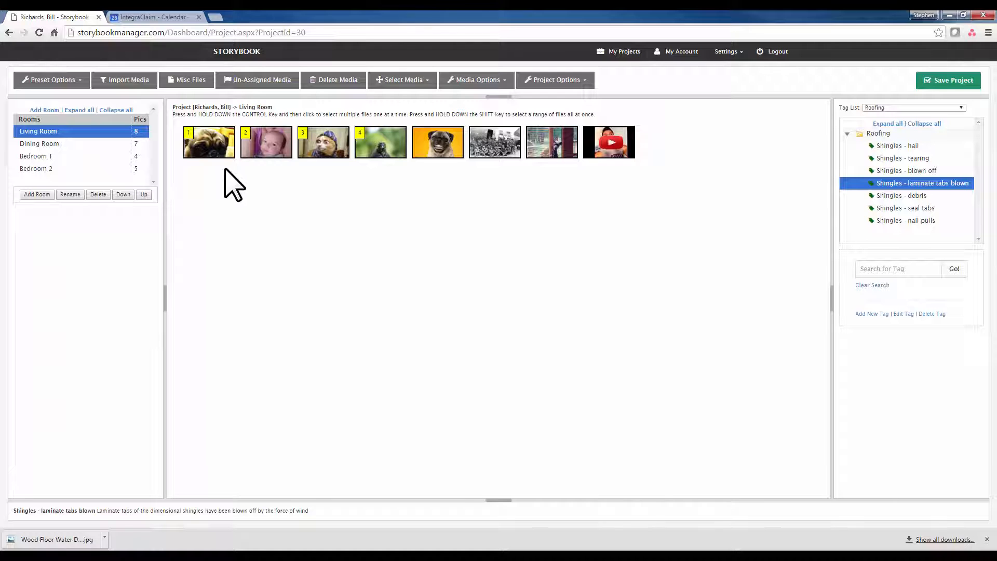
Step: Open the project options and review the descriptions under Living Room pictures 00001 to 00003 in the project's PDF report
click(537, 82)
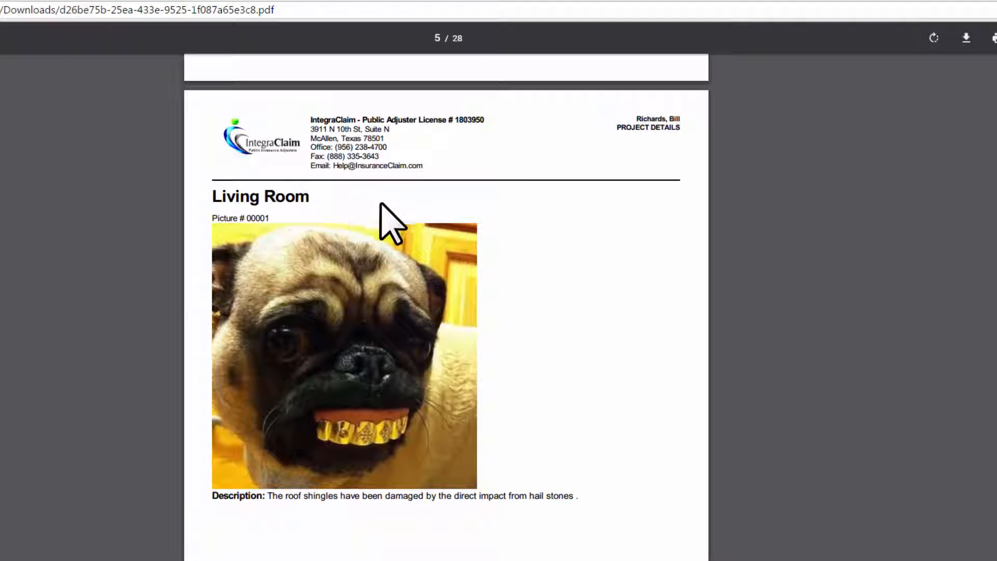
scroll(274, 333, down, 15)
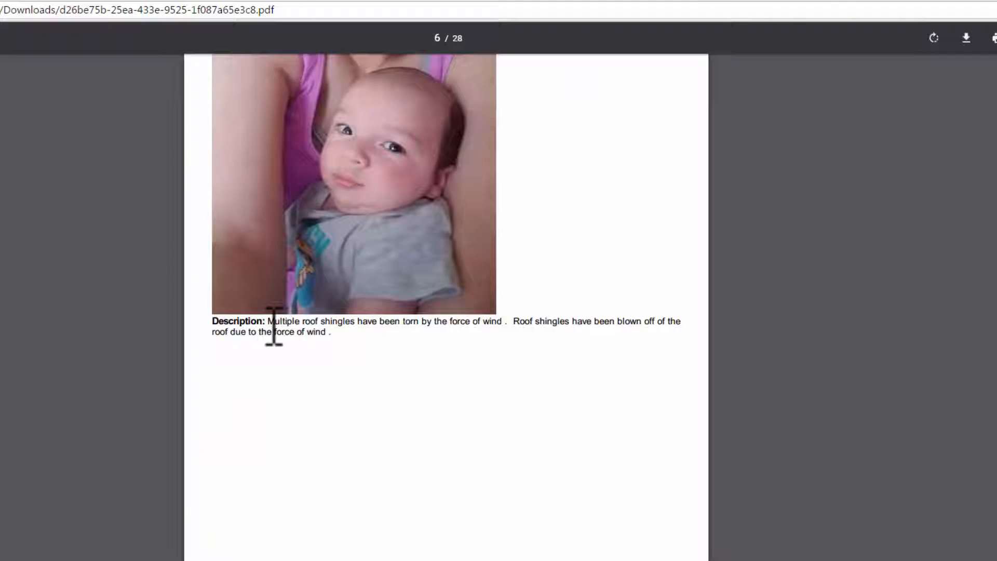
scroll(277, 326, down, 14)
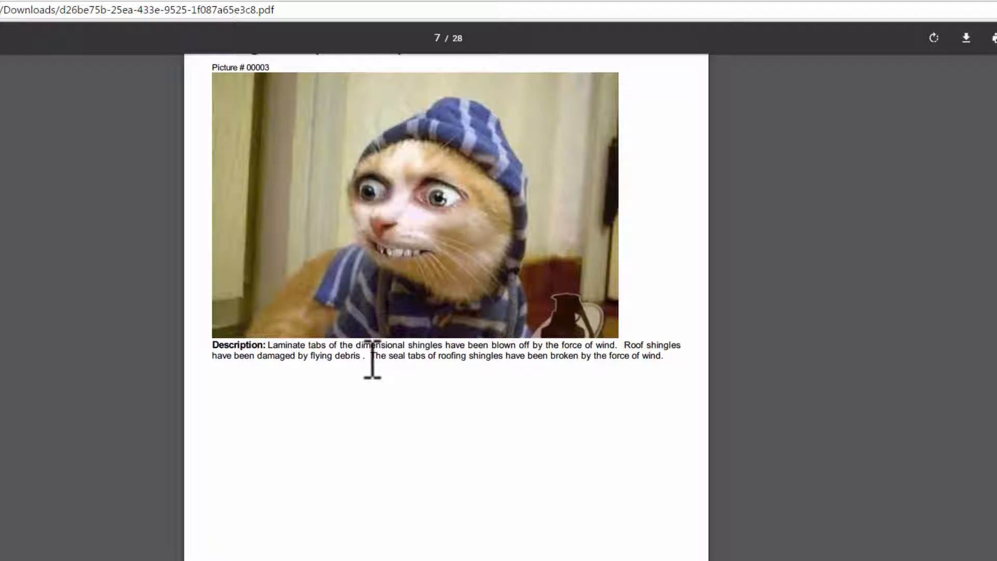
scroll(367, 456, down, 15)
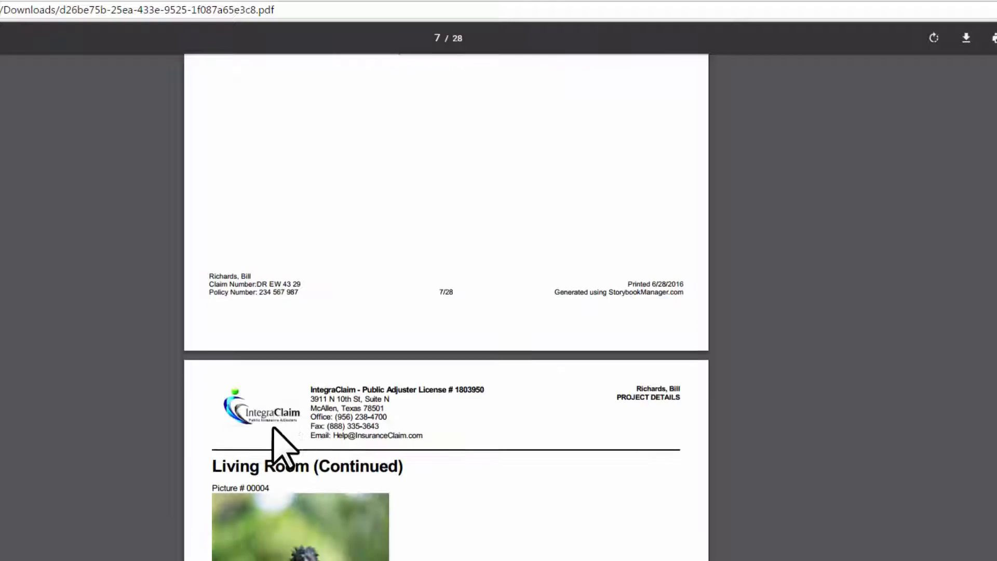